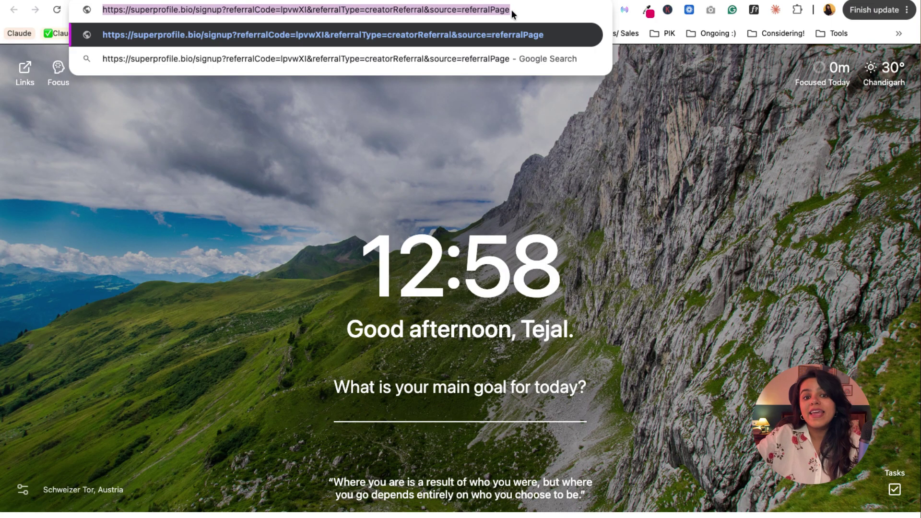
Load the SuperProfile creator-referral signup page from the pasted link
{"action": "left_click", "coordinate": [518, 9]}
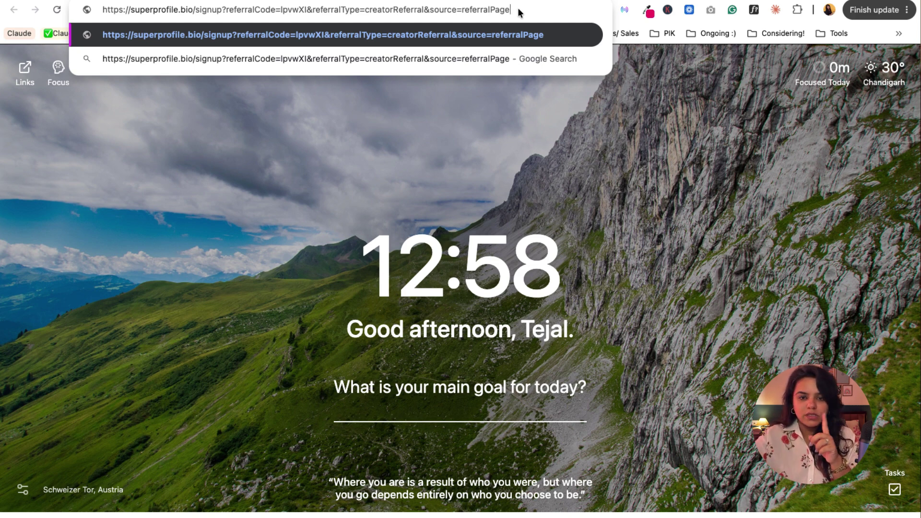
{"action": "key", "text": "Return"}
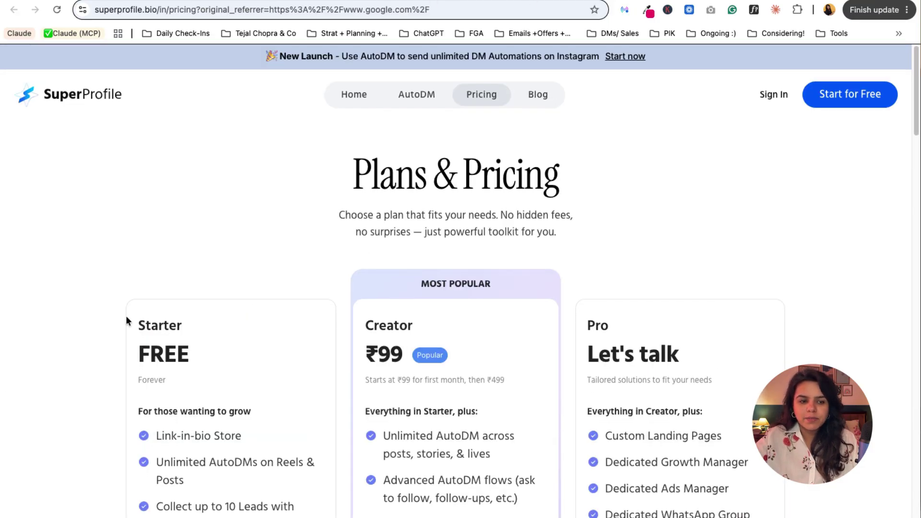
{"action": "scroll", "coordinate": [125, 317], "scroll_direction": "down", "scroll_amount": 4}
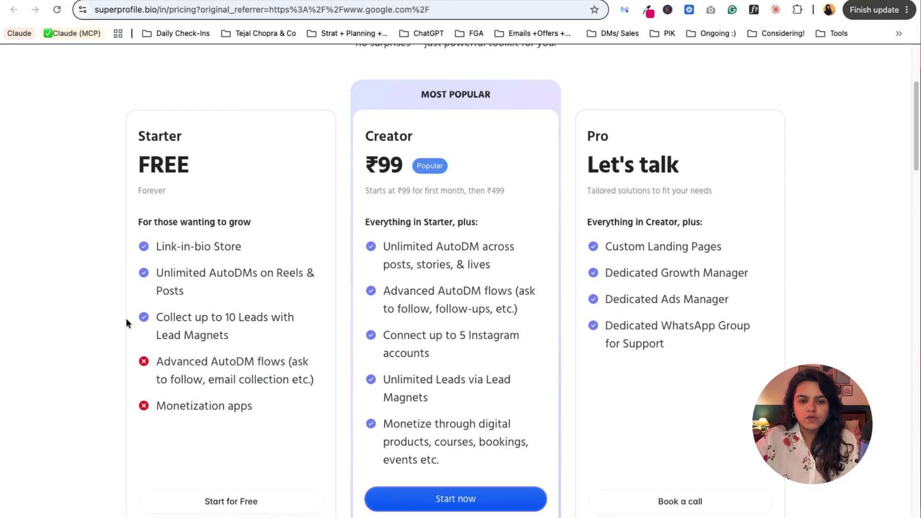
{"action": "scroll", "coordinate": [127, 320], "scroll_direction": "up", "scroll_amount": 2}
{"action": "scroll", "coordinate": [211, 331], "scroll_direction": "down", "scroll_amount": 4}
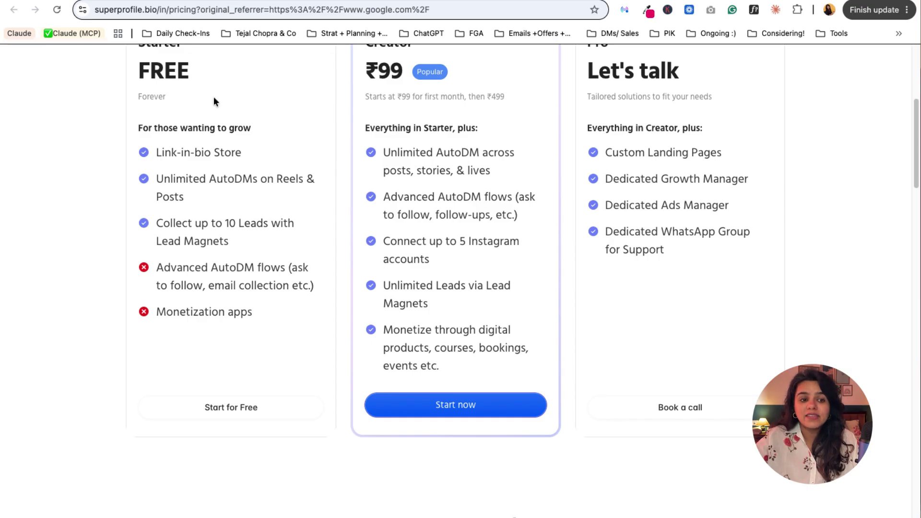
{"action": "triple_click", "coordinate": [167, 151]}
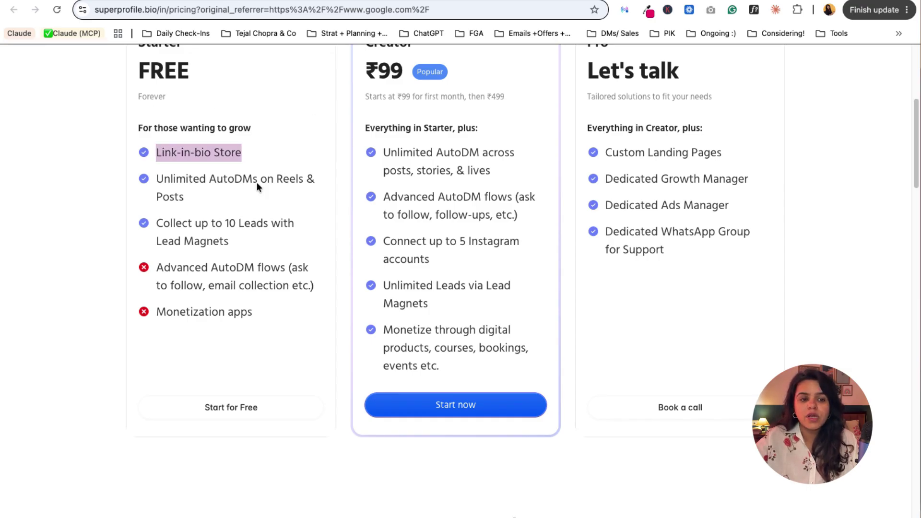
{"action": "triple_click", "coordinate": [247, 241]}
{"action": "left_click_drag", "start_coordinate": [247, 241], "coordinate": [131, 157]}
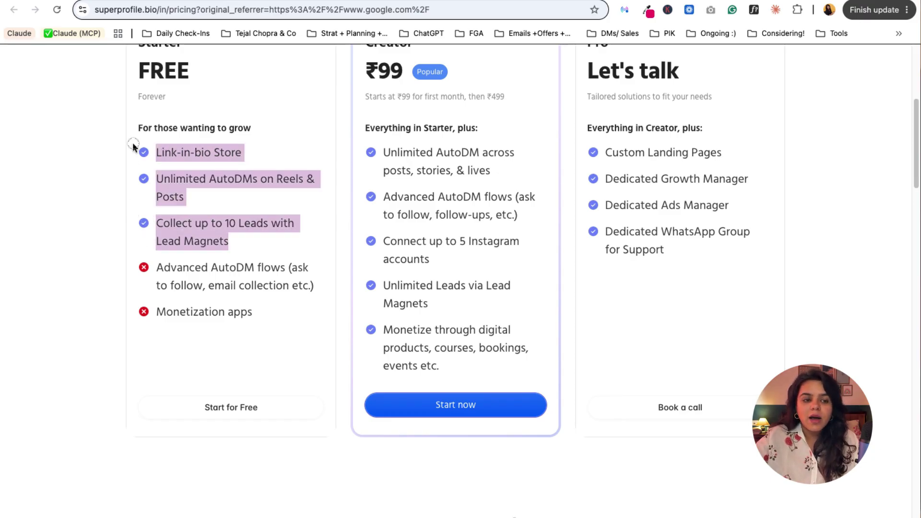
{"action": "scroll", "coordinate": [178, 171], "scroll_direction": "up", "scroll_amount": 1}
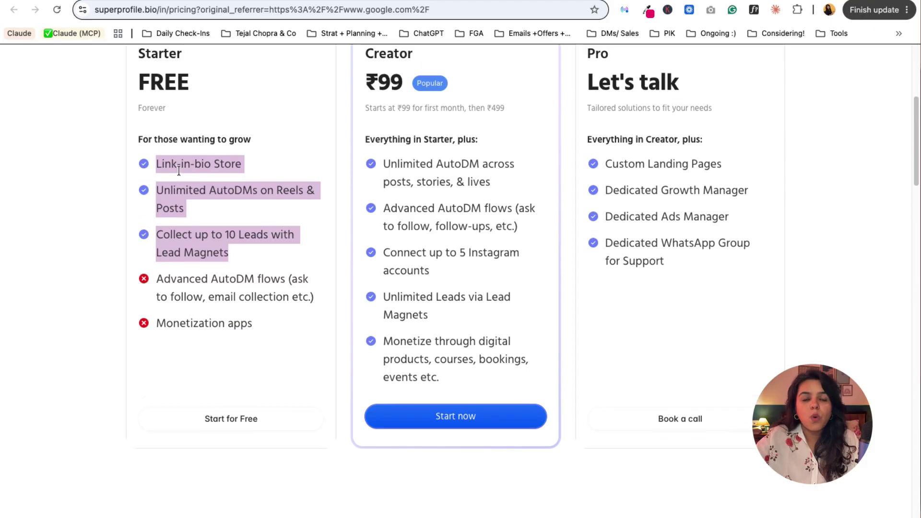
{"action": "left_click_drag", "start_coordinate": [463, 368], "coordinate": [357, 102]}
{"action": "left_click", "coordinate": [399, 153]}
{"action": "scroll", "coordinate": [399, 153], "scroll_direction": "up", "scroll_amount": 3}
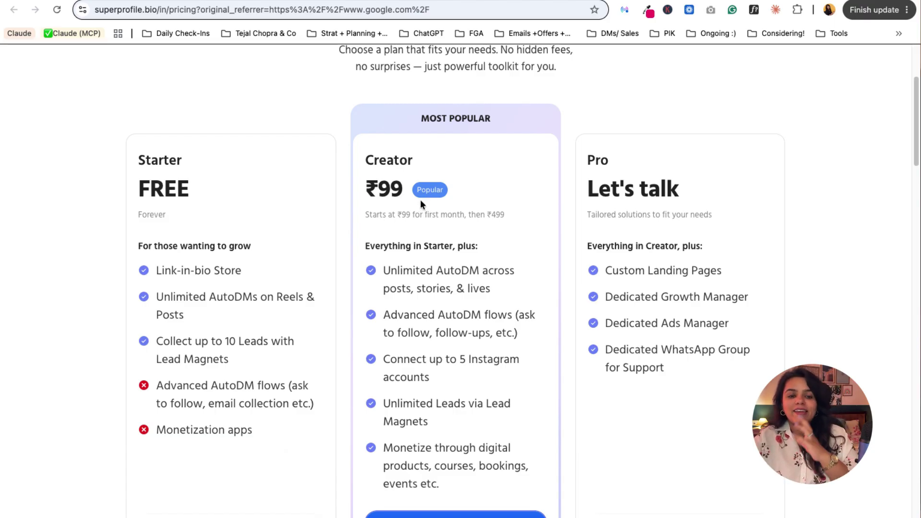
{"action": "scroll", "coordinate": [420, 201], "scroll_direction": "down", "scroll_amount": 1}
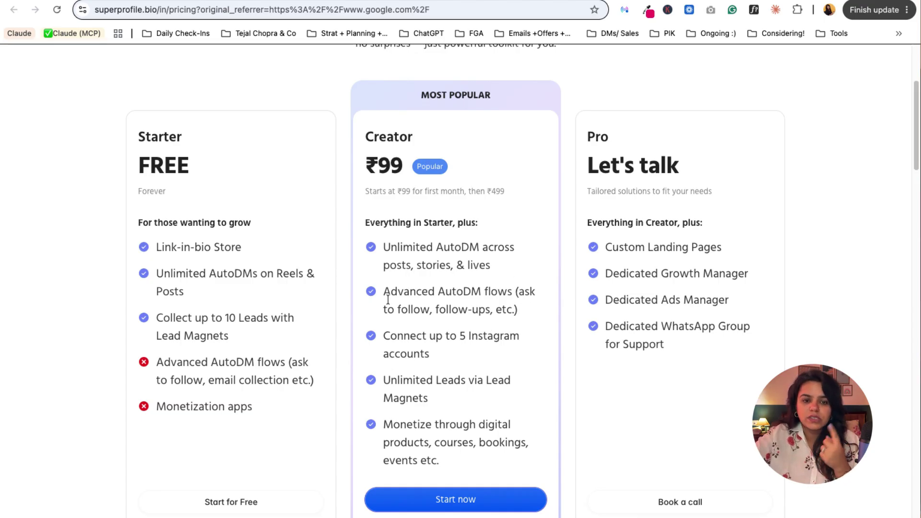
{"action": "left_click_drag", "start_coordinate": [383, 291], "coordinate": [511, 288]}
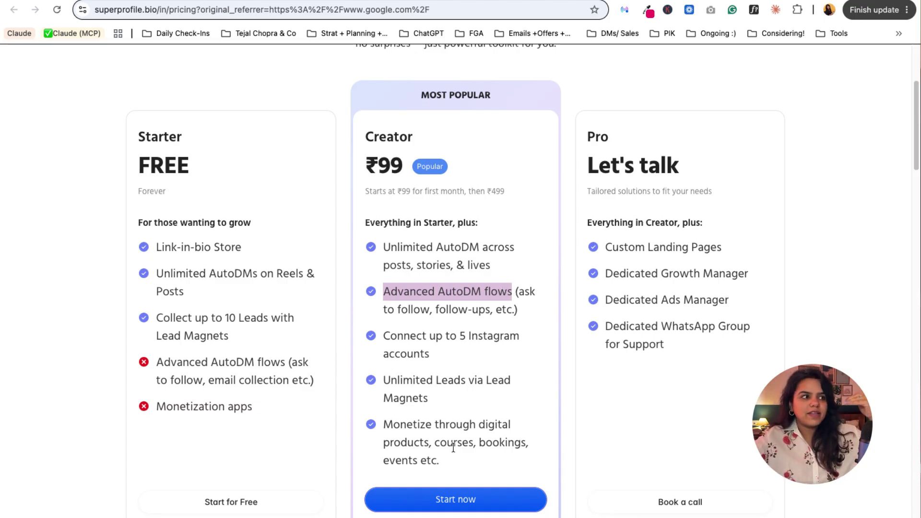
{"action": "left_click_drag", "start_coordinate": [439, 466], "coordinate": [383, 425]}
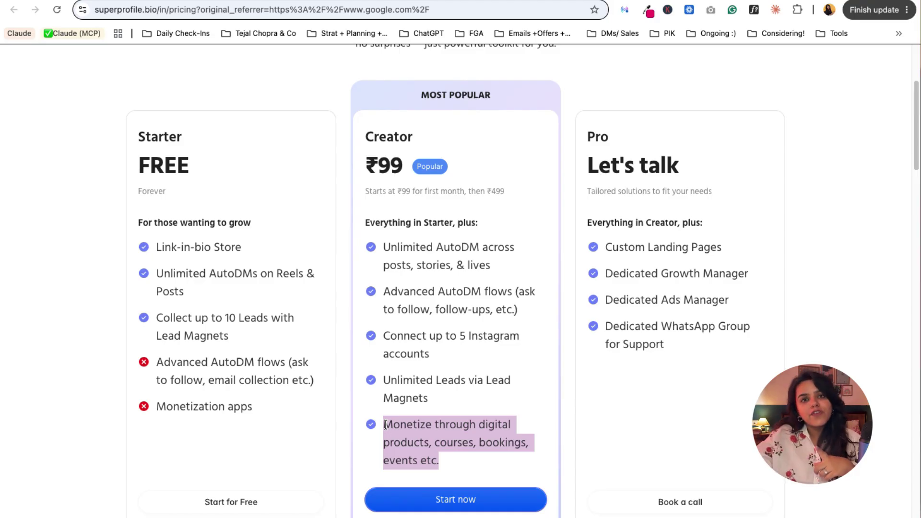
Highlight the ₹99 and ₹499 Creator plan prices, then start the Creator plan signup
{"action": "left_click", "coordinate": [393, 173]}
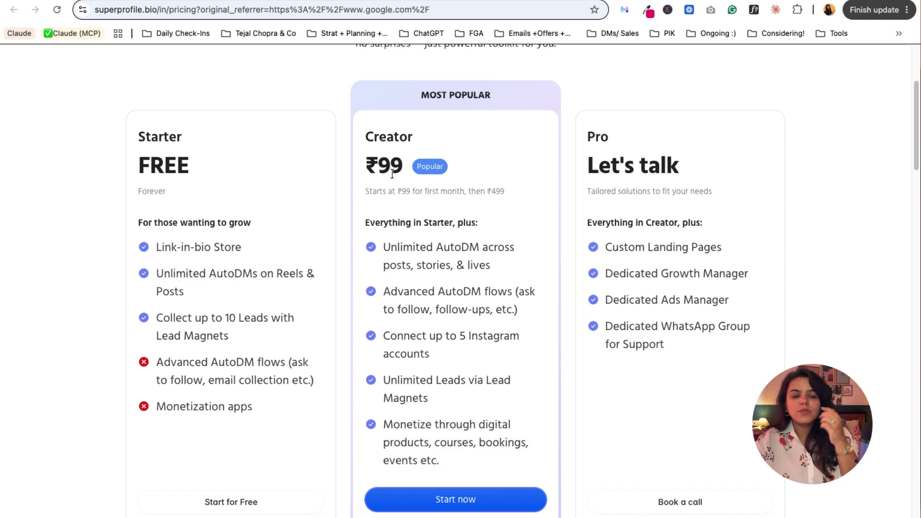
{"action": "left_click_drag", "start_coordinate": [404, 166], "coordinate": [364, 166]}
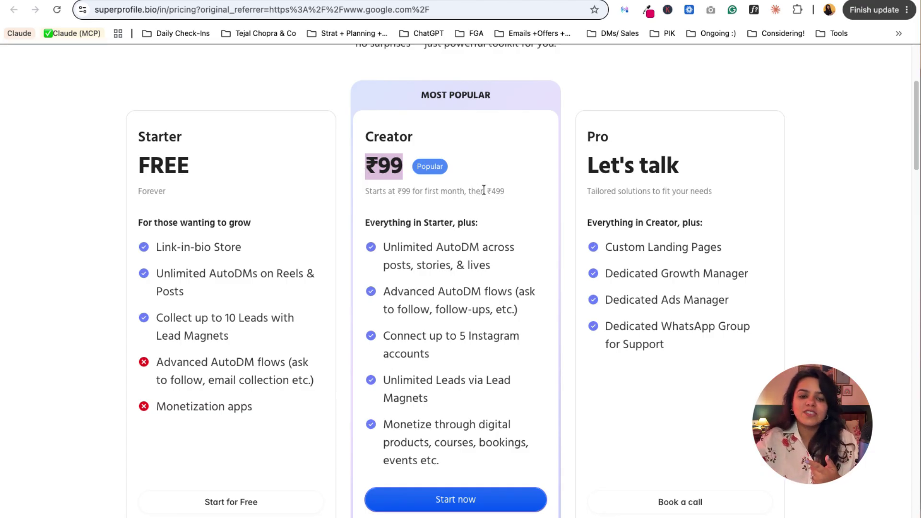
{"action": "left_click_drag", "start_coordinate": [487, 191], "coordinate": [501, 197]}
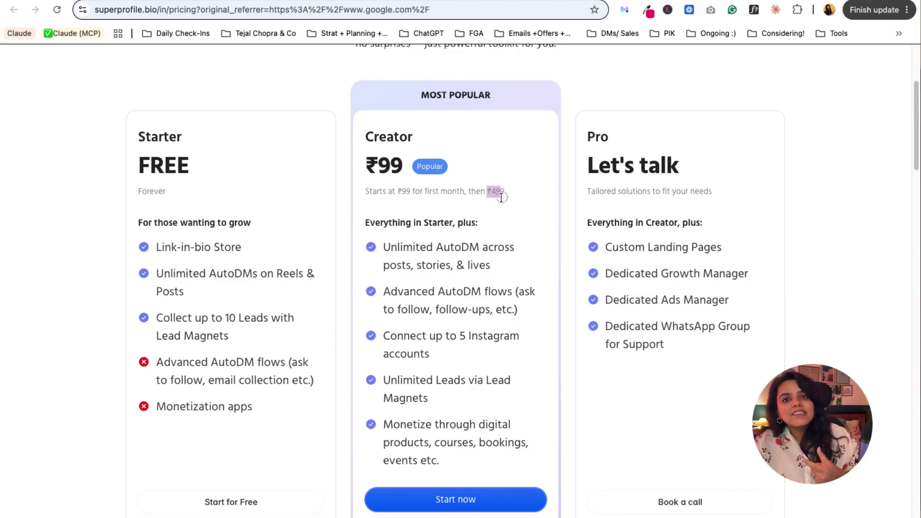
{"action": "left_click_drag", "start_coordinate": [501, 198], "coordinate": [504, 199]}
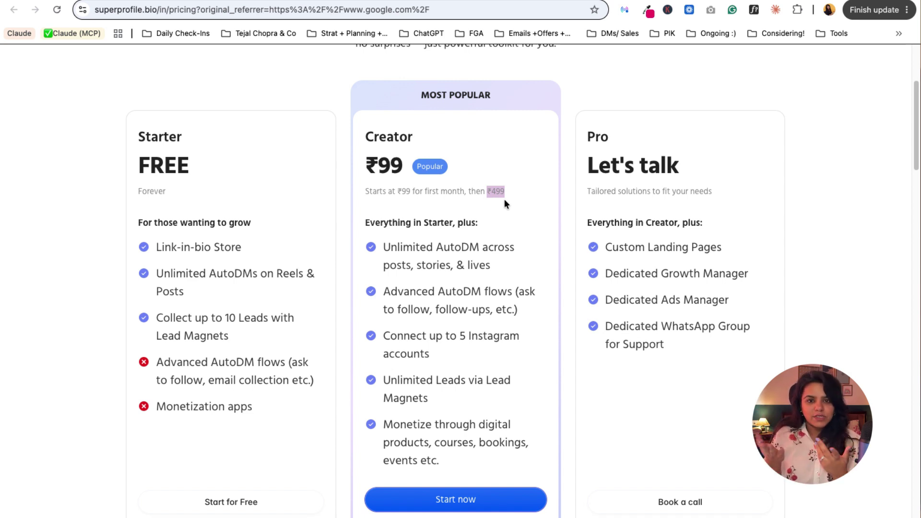
{"action": "left_click", "coordinate": [456, 499]}
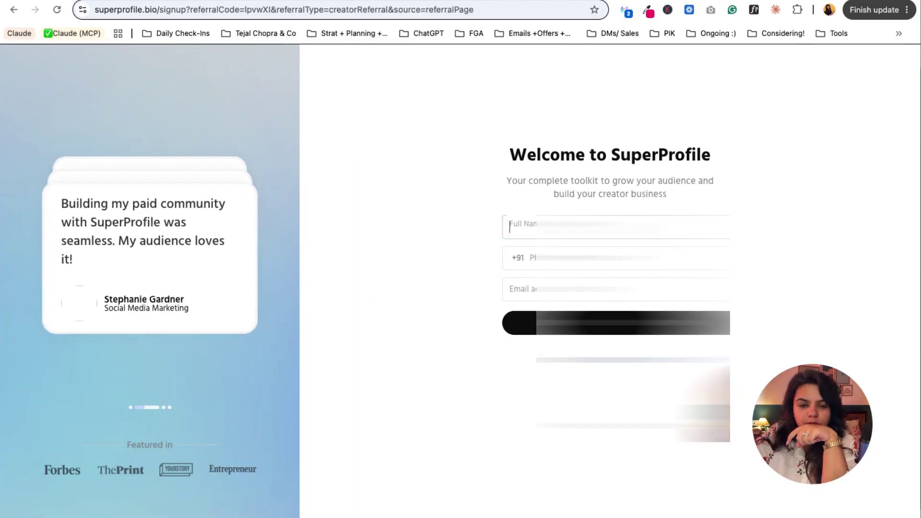
Enter the creator's full name and phone number in the signup form
{"action": "left_click", "coordinate": [615, 227]}
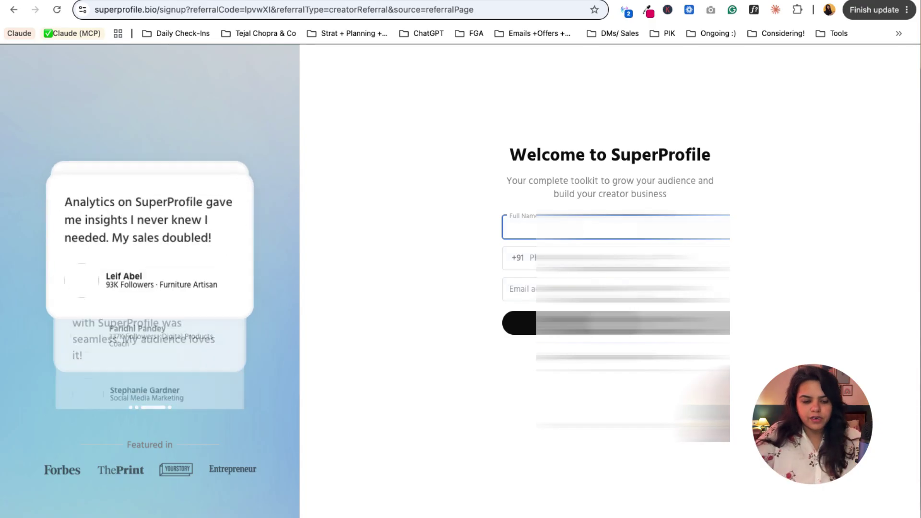
{"action": "type", "text": "Tee C"}
{"action": "left_click", "coordinate": [623, 258]}
{"action": "type", "text": "7"}
{"action": "key", "text": "BackSpace"}
{"action": "type", "text": "9"}
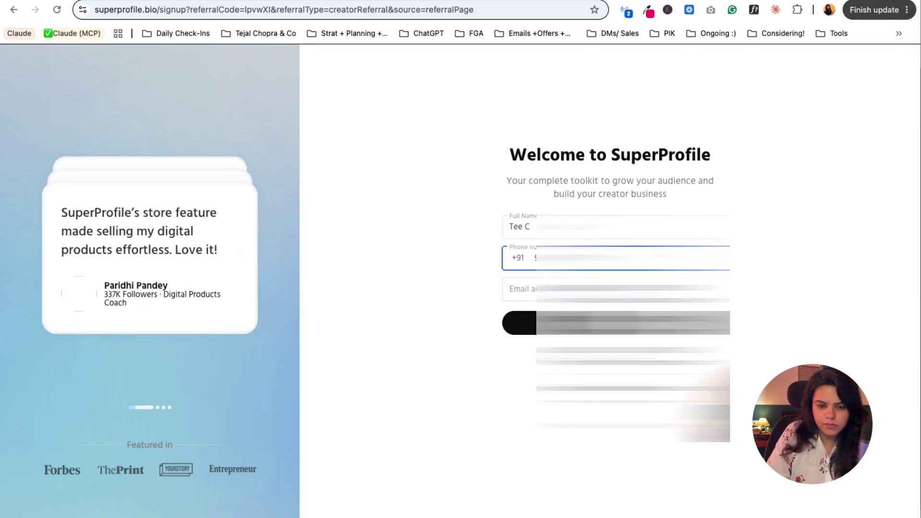
Add the email address, submit the form, and enter the phone verification code
{"action": "left_click", "coordinate": [614, 289]}
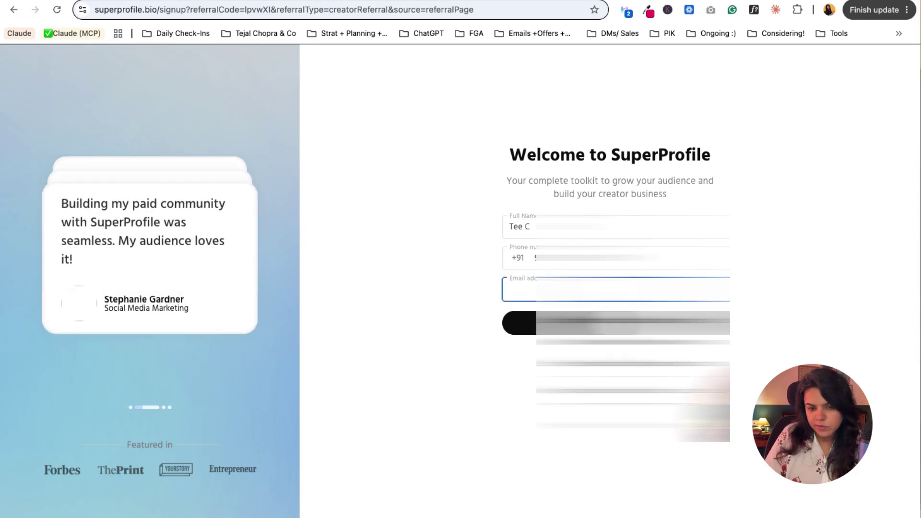
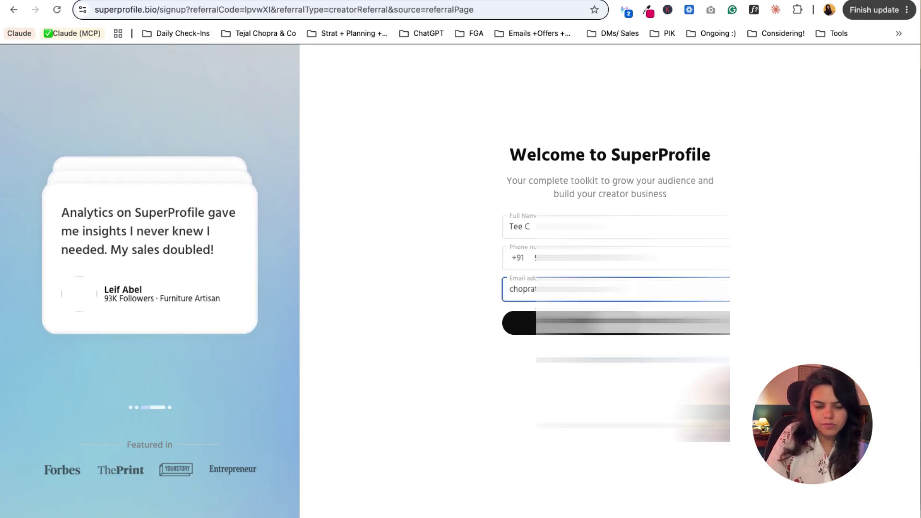
{"action": "left_click", "coordinate": [560, 318]}
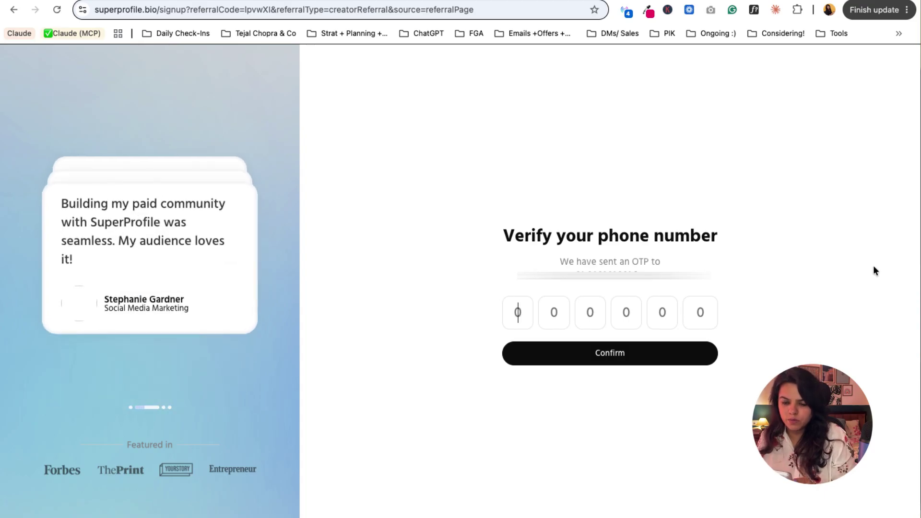
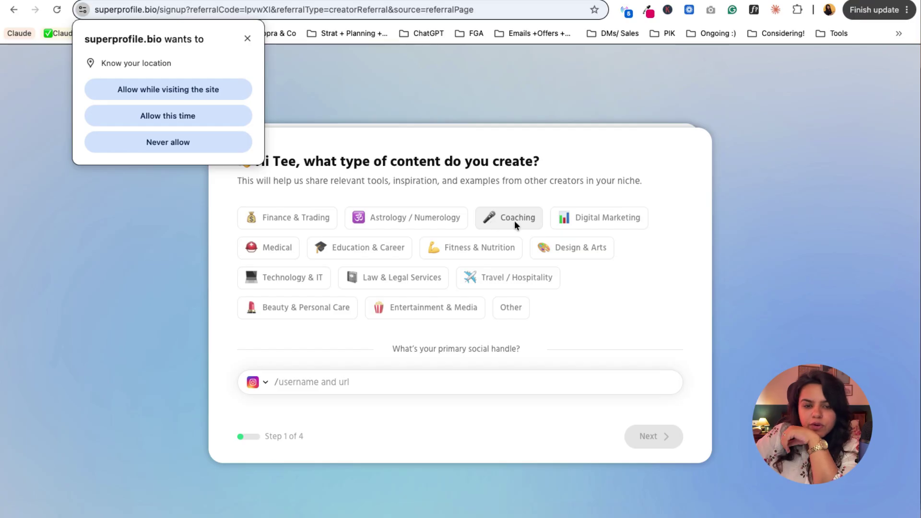
Choose Digital Marketing as the niche and add the primary Instagram handle
{"action": "left_click", "coordinate": [598, 218]}
{"action": "left_click", "coordinate": [313, 387]}
{"action": "type", "text": "h"}
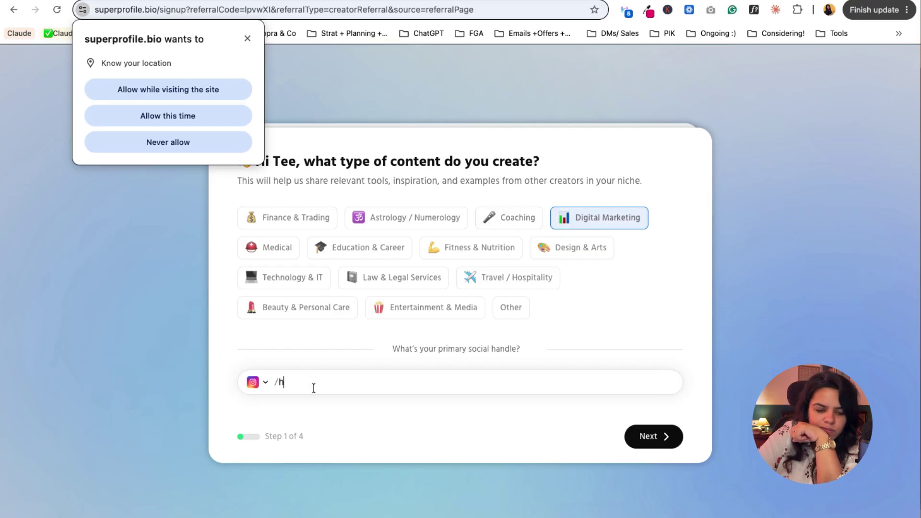
{"action": "type", "text": "ellotejal"}
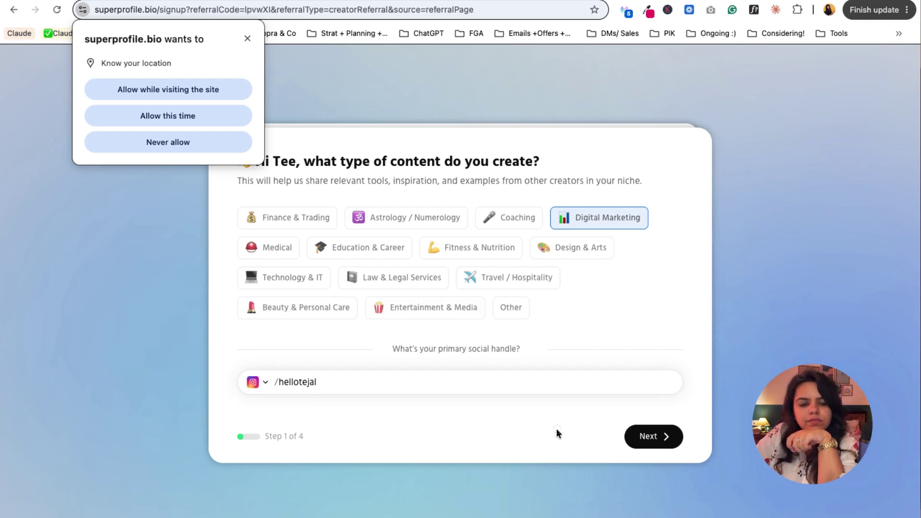
{"action": "left_click", "coordinate": [649, 439]}
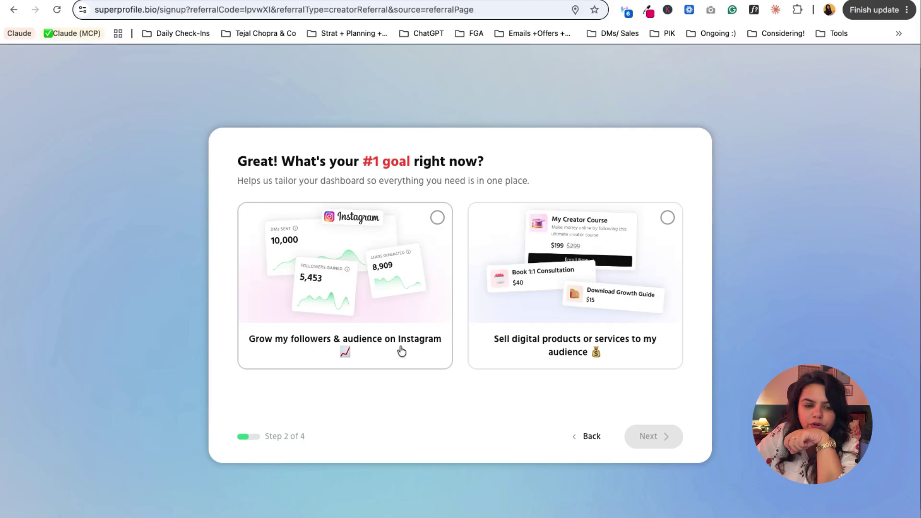
Pick selling digital products as the main goal and skip the paid Creator plan
{"action": "left_click", "coordinate": [609, 271]}
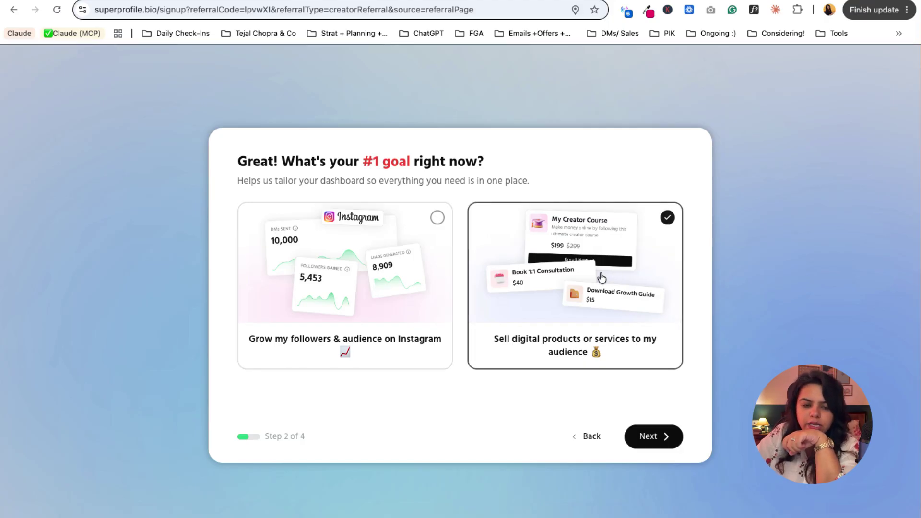
{"action": "left_click", "coordinate": [665, 446]}
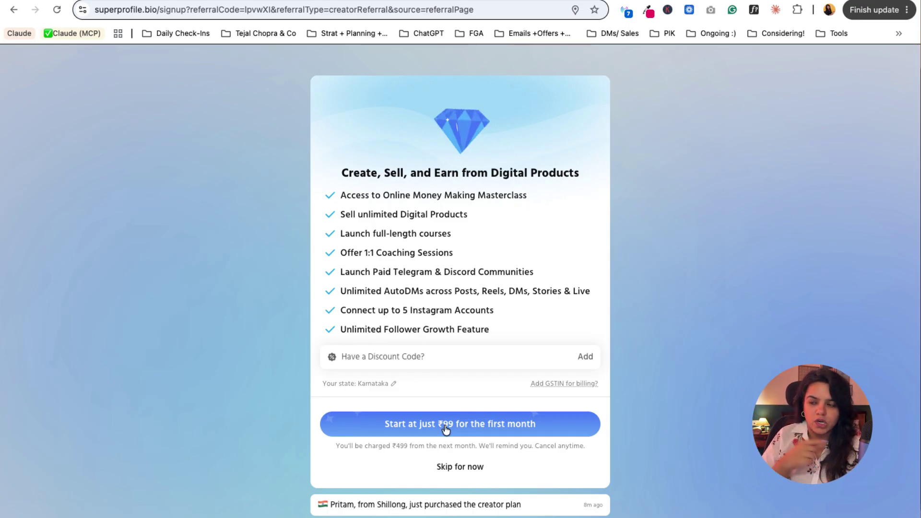
{"action": "left_click", "coordinate": [451, 475]}
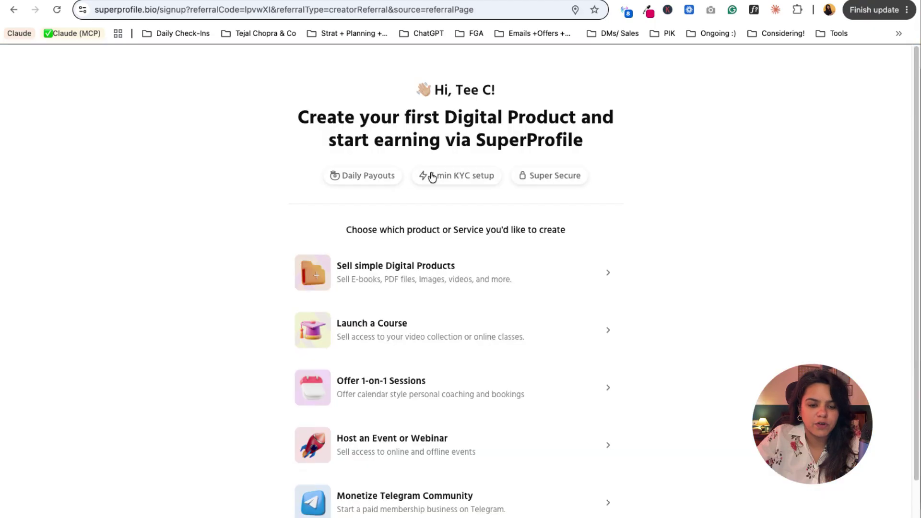
Get through to the creator dashboard and open the account options menu from the sidebar profile
{"action": "scroll", "coordinate": [462, 160], "scroll_direction": "down", "scroll_amount": 3}
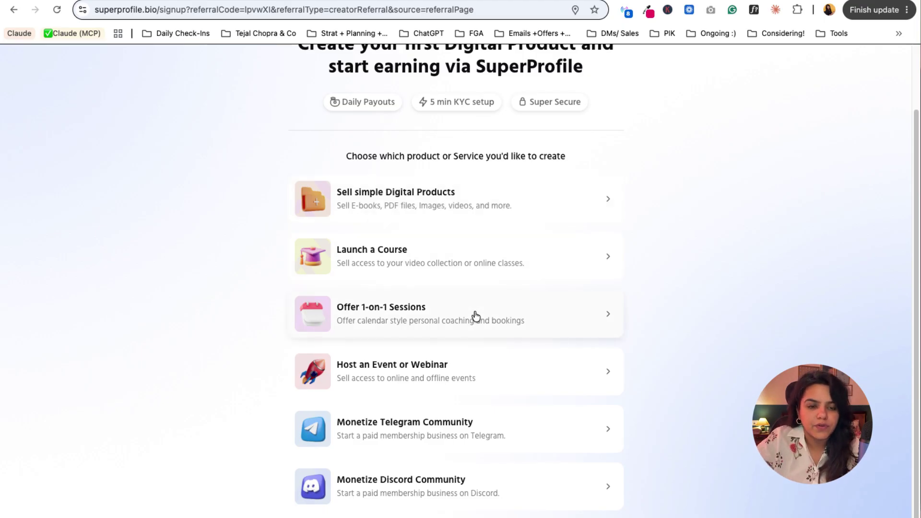
{"action": "scroll", "coordinate": [473, 315], "scroll_direction": "up", "scroll_amount": 3}
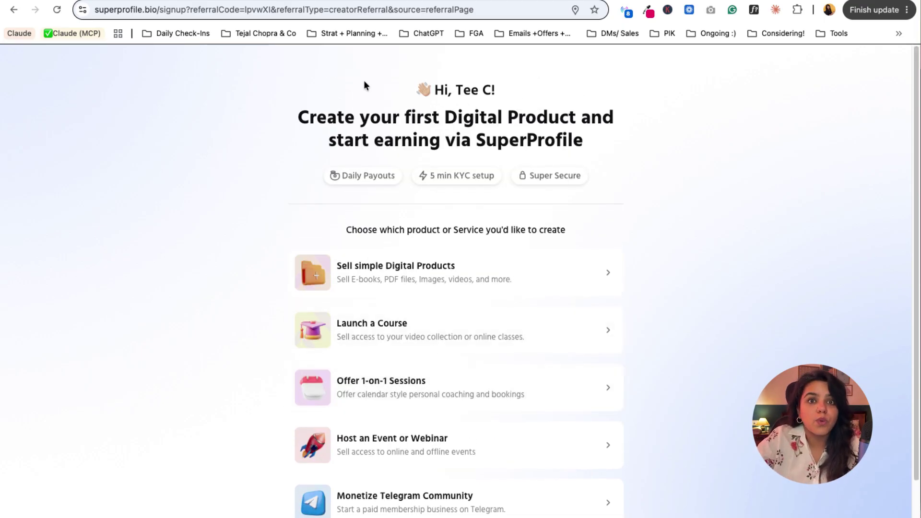
{"action": "scroll", "coordinate": [424, 466], "scroll_direction": "down", "scroll_amount": 3}
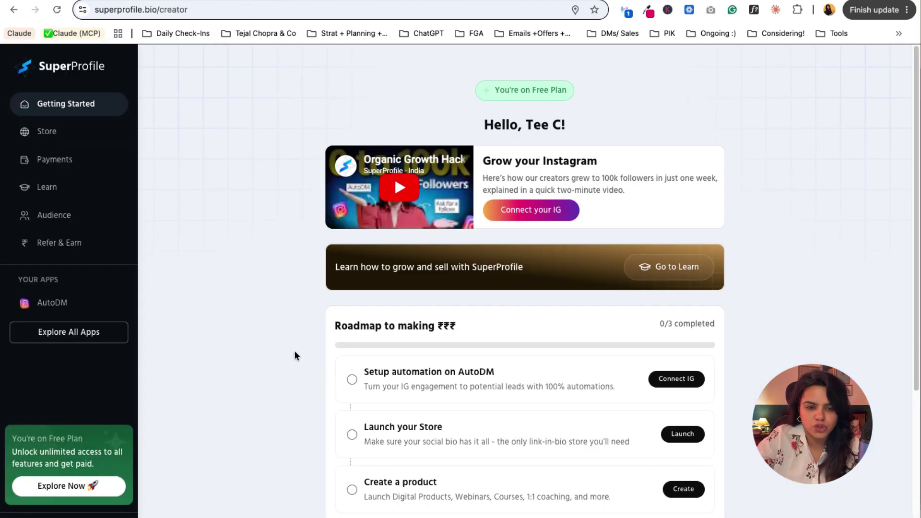
{"action": "scroll", "coordinate": [295, 350], "scroll_direction": "down", "scroll_amount": 7}
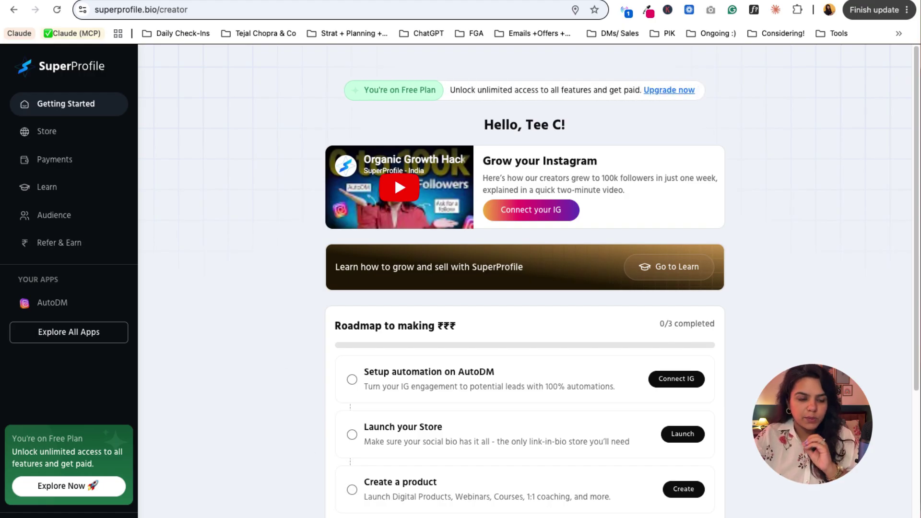
{"action": "left_click", "coordinate": [67, 514]}
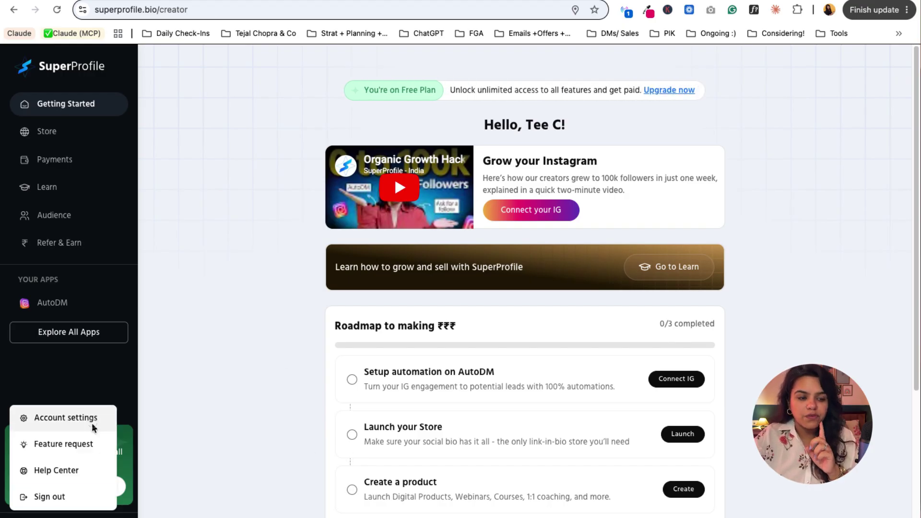
Open Account settings and look over the Profile display name and empty headline fields
{"action": "left_click", "coordinate": [93, 424]}
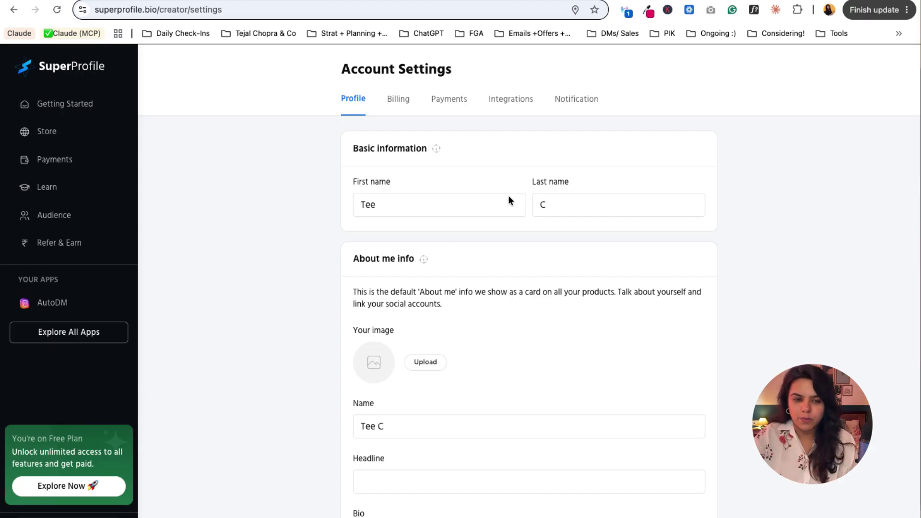
{"action": "scroll", "coordinate": [412, 168], "scroll_direction": "down", "scroll_amount": 2}
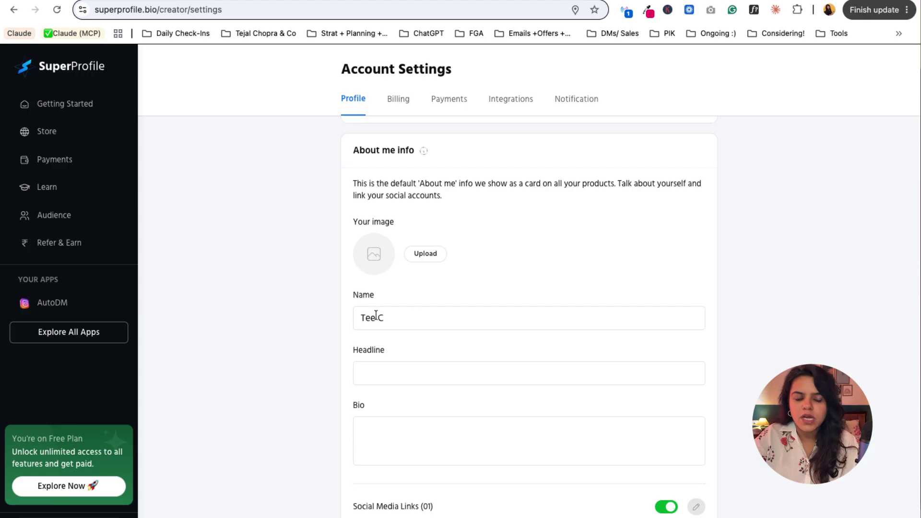
{"action": "left_click_drag", "start_coordinate": [357, 312], "coordinate": [457, 322]}
{"action": "left_click", "coordinate": [407, 376]}
{"action": "scroll", "coordinate": [397, 448], "scroll_direction": "down", "scroll_amount": 1}
{"action": "left_click", "coordinate": [341, 344]}
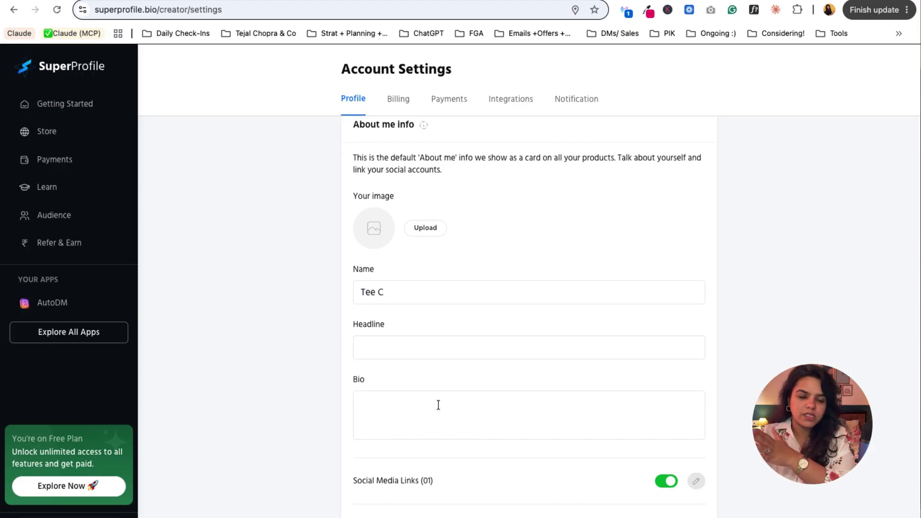
{"action": "scroll", "coordinate": [440, 395], "scroll_direction": "down", "scroll_amount": 4}
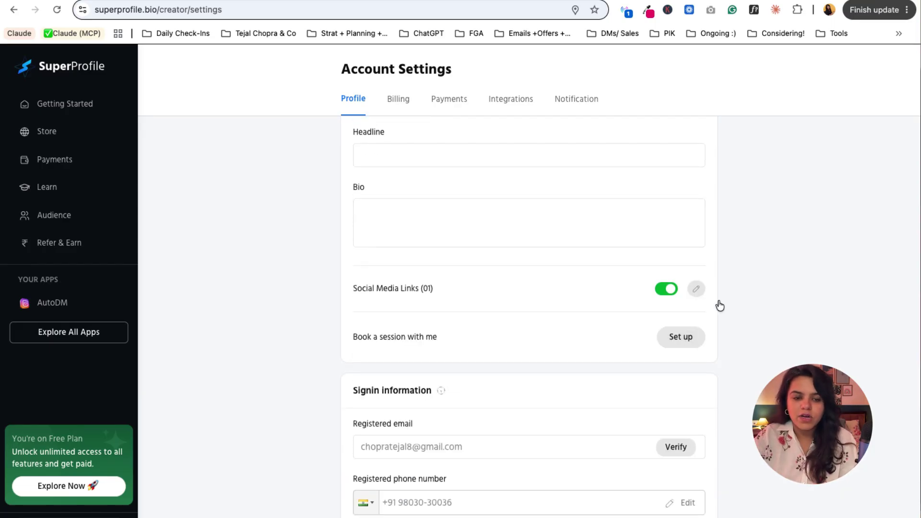
Open the Social Links editor, look through it, and close it
{"action": "left_click", "coordinate": [697, 289]}
{"action": "scroll", "coordinate": [456, 461], "scroll_direction": "down", "scroll_amount": 9}
{"action": "scroll", "coordinate": [440, 197], "scroll_direction": "up", "scroll_amount": 10}
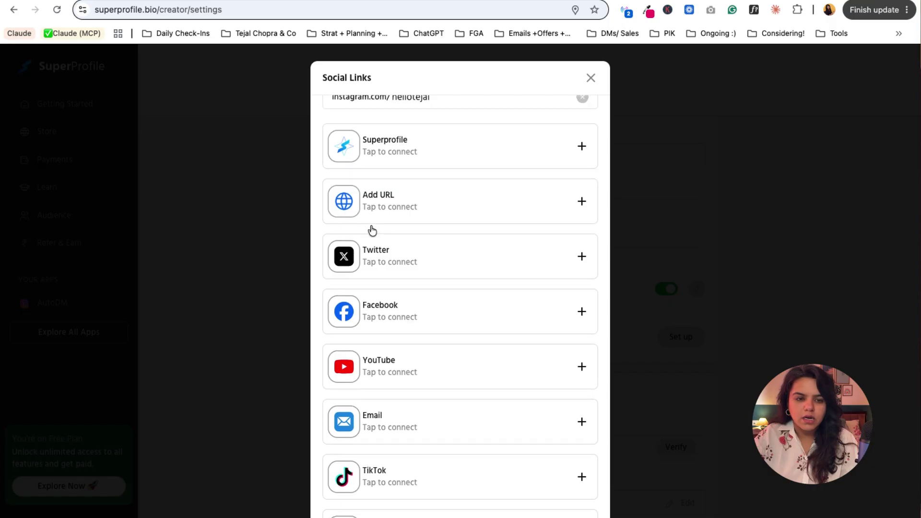
{"action": "left_click", "coordinate": [591, 77]}
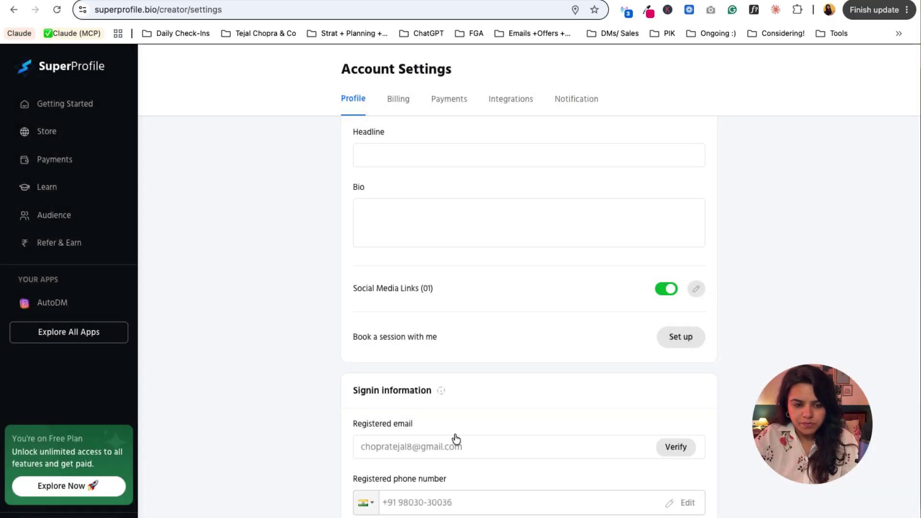
Leave the support email empty, let customers reach out via both channels, then view Billing
{"action": "scroll", "coordinate": [455, 438], "scroll_direction": "down", "scroll_amount": 5}
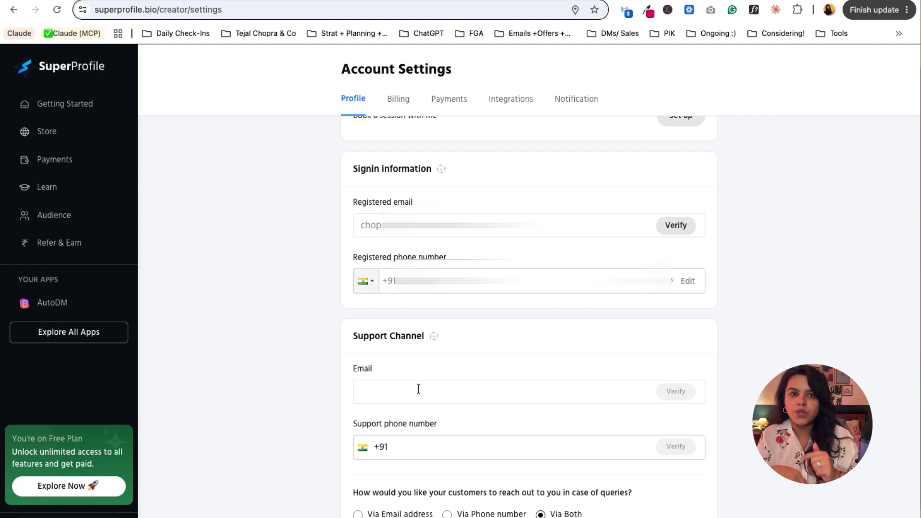
{"action": "left_click", "coordinate": [418, 388]}
{"action": "left_click", "coordinate": [324, 453]}
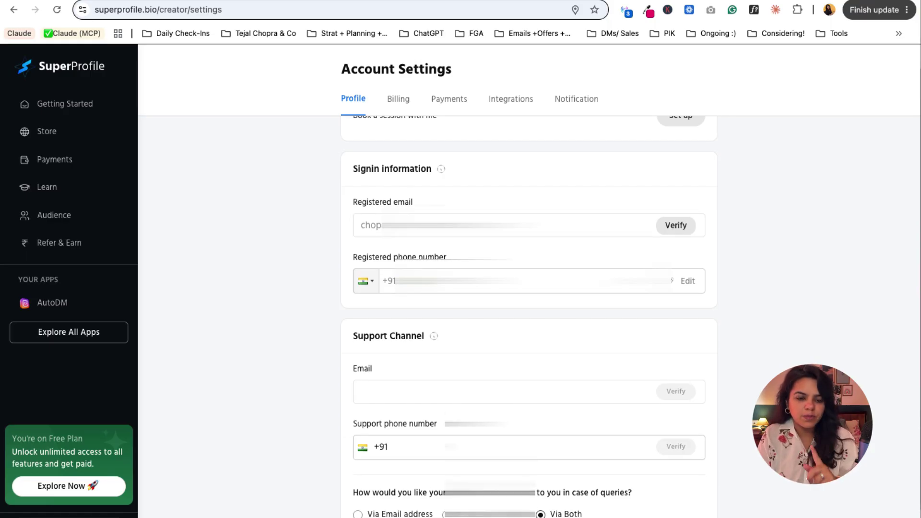
{"action": "scroll", "coordinate": [357, 509], "scroll_direction": "down", "scroll_amount": 1}
{"action": "left_click", "coordinate": [358, 498]}
{"action": "left_click", "coordinate": [541, 499]}
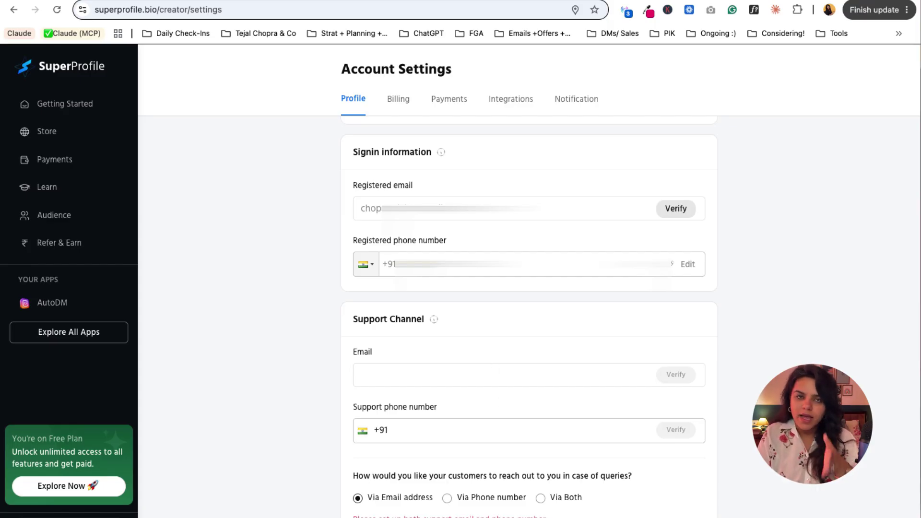
{"action": "left_click", "coordinate": [398, 99]}
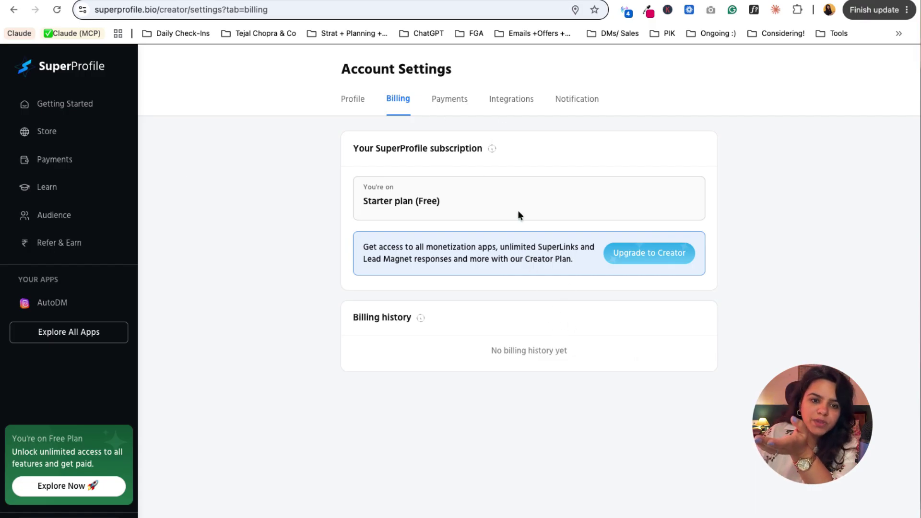
Open the Payments tab showing payments not yet set up and KYC pending
{"action": "left_click", "coordinate": [434, 107]}
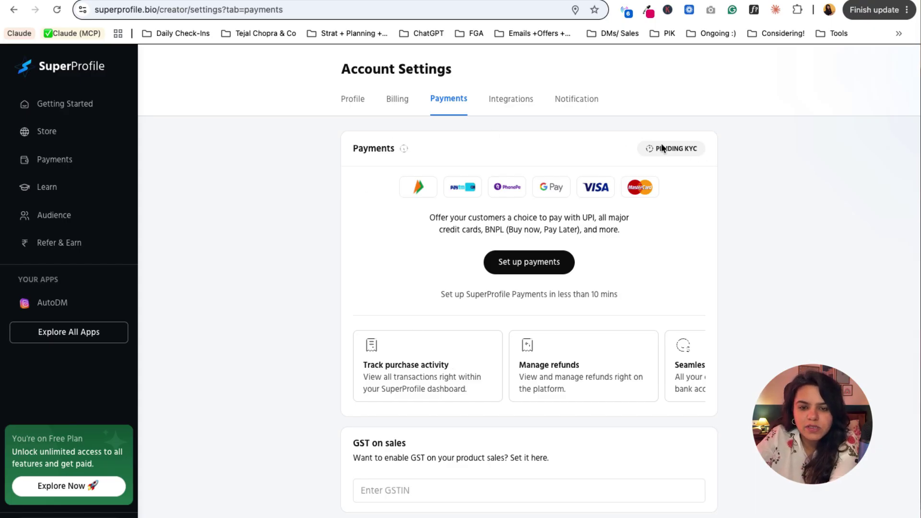
{"action": "left_click", "coordinate": [540, 259]}
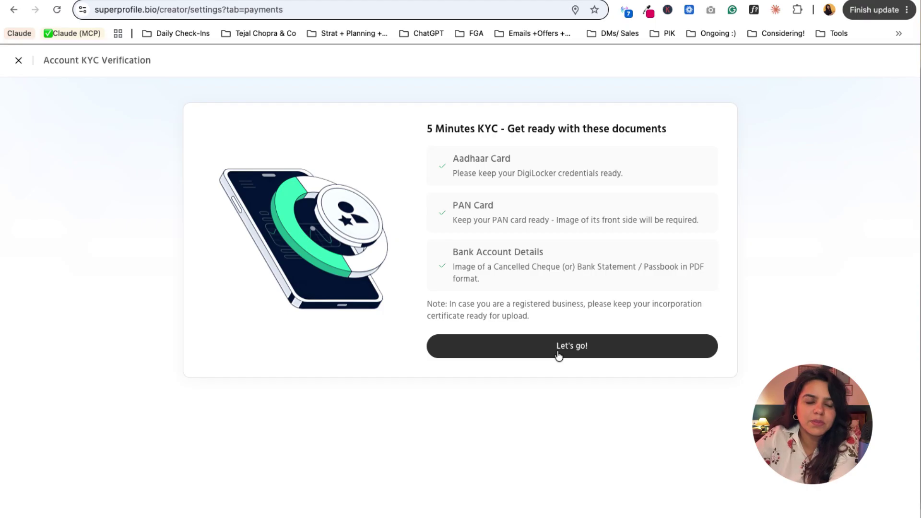
{"action": "left_click", "coordinate": [18, 65]}
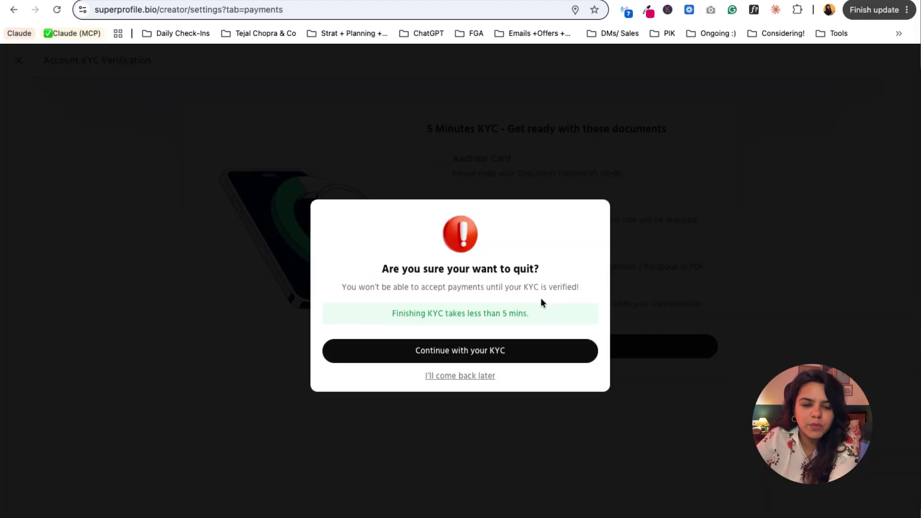
{"action": "left_click", "coordinate": [464, 375]}
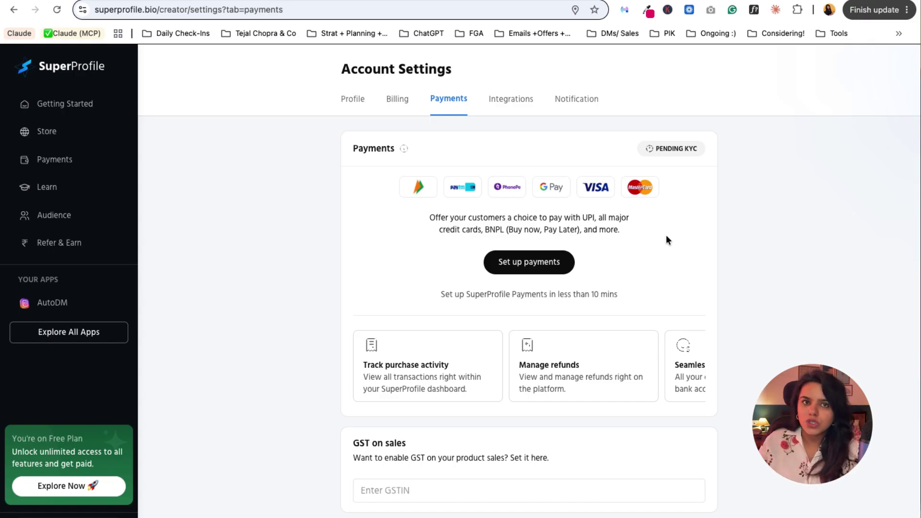
Review the GST on sales and Platform-fee Receipts sections, then go to Integrations
{"action": "scroll", "coordinate": [571, 274], "scroll_direction": "down", "scroll_amount": 5}
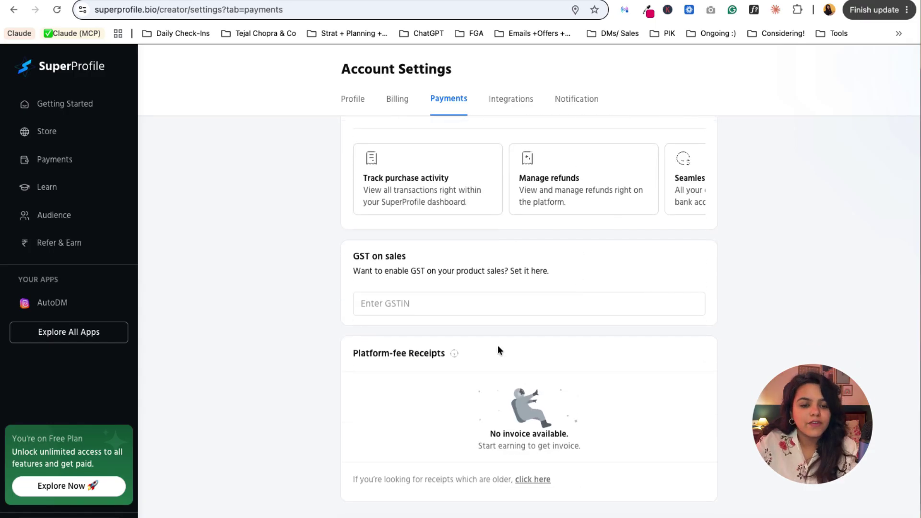
{"action": "scroll", "coordinate": [433, 291], "scroll_direction": "up", "scroll_amount": 1}
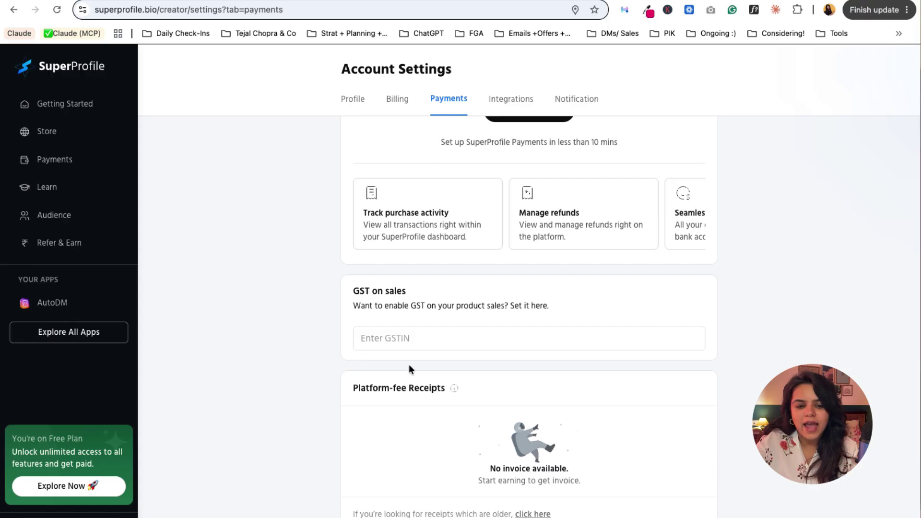
{"action": "scroll", "coordinate": [409, 368], "scroll_direction": "down", "scroll_amount": 1}
{"action": "scroll", "coordinate": [409, 366], "scroll_direction": "up", "scroll_amount": 5}
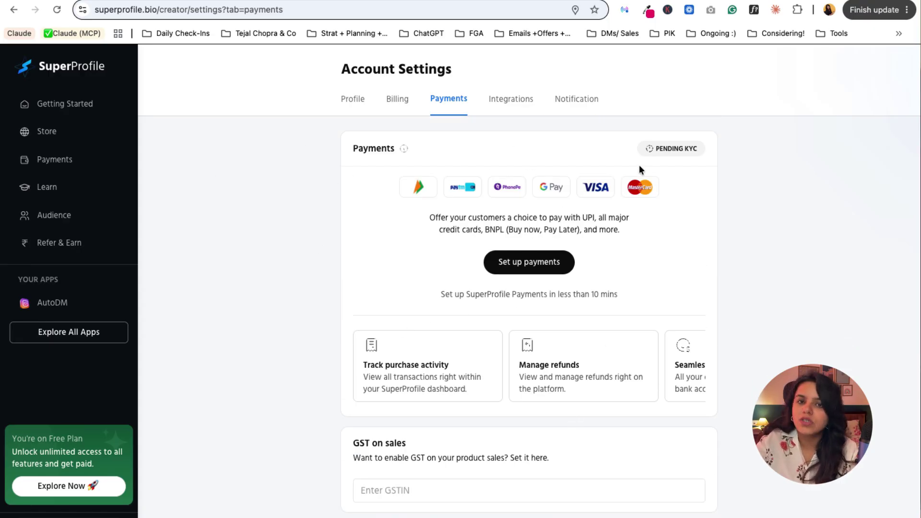
{"action": "left_click", "coordinate": [511, 99]}
Scan the locked ConvertKit, MailChimp, Klaviyo, CJ Affiliate and Trackier integrations, check Notifications, return to Getting Started
{"action": "scroll", "coordinate": [335, 247], "scroll_direction": "down", "scroll_amount": 1}
{"action": "scroll", "coordinate": [335, 246], "scroll_direction": "down", "scroll_amount": 3}
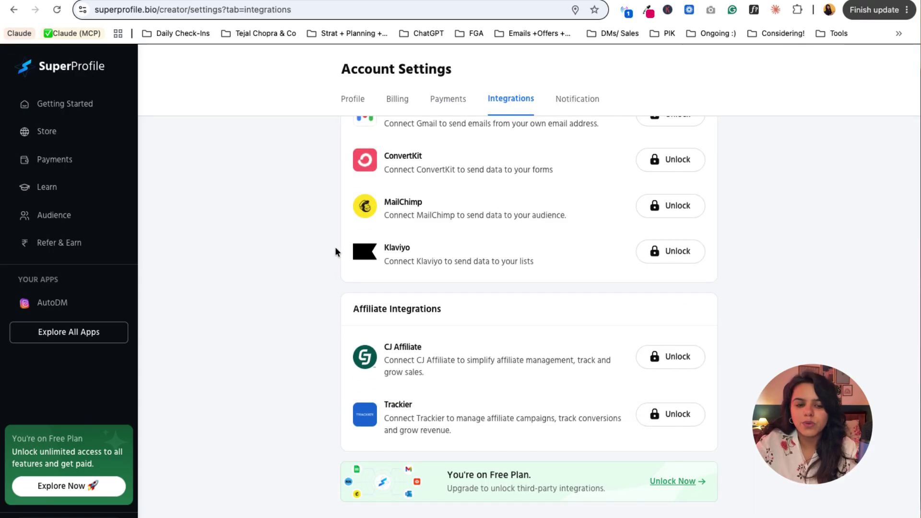
{"action": "scroll", "coordinate": [384, 234], "scroll_direction": "up", "scroll_amount": 4}
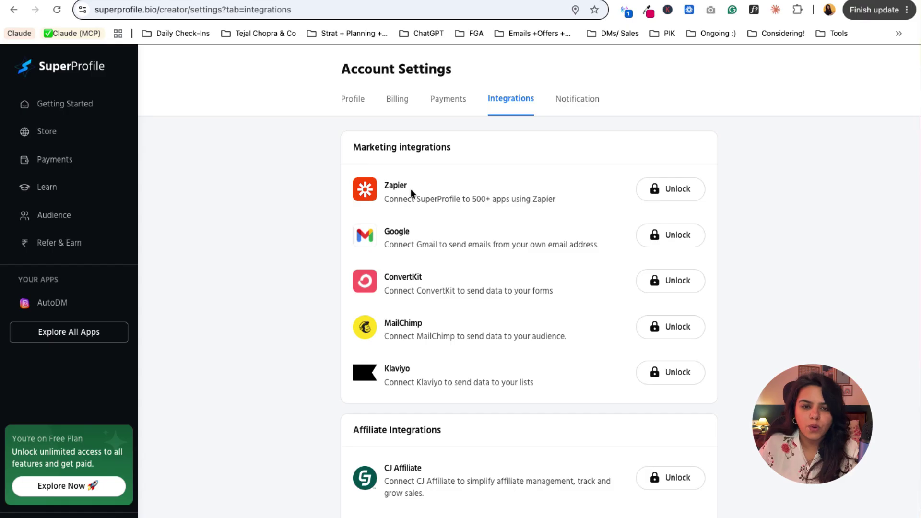
{"action": "left_click", "coordinate": [577, 100]}
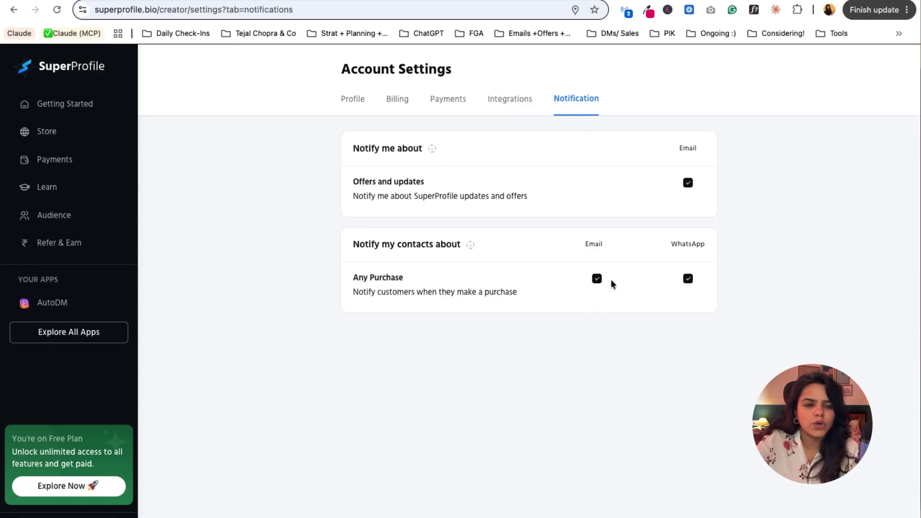
{"action": "left_click", "coordinate": [43, 102]}
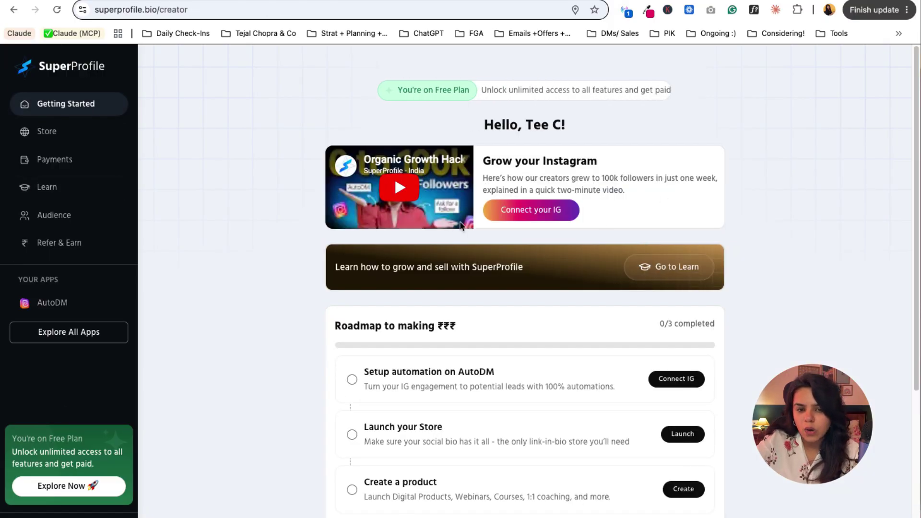
Scroll down the Getting Started roadmap, then go to the Store page
{"action": "scroll", "coordinate": [356, 323], "scroll_direction": "down", "scroll_amount": 4}
{"action": "scroll", "coordinate": [356, 323], "scroll_direction": "down", "scroll_amount": 1}
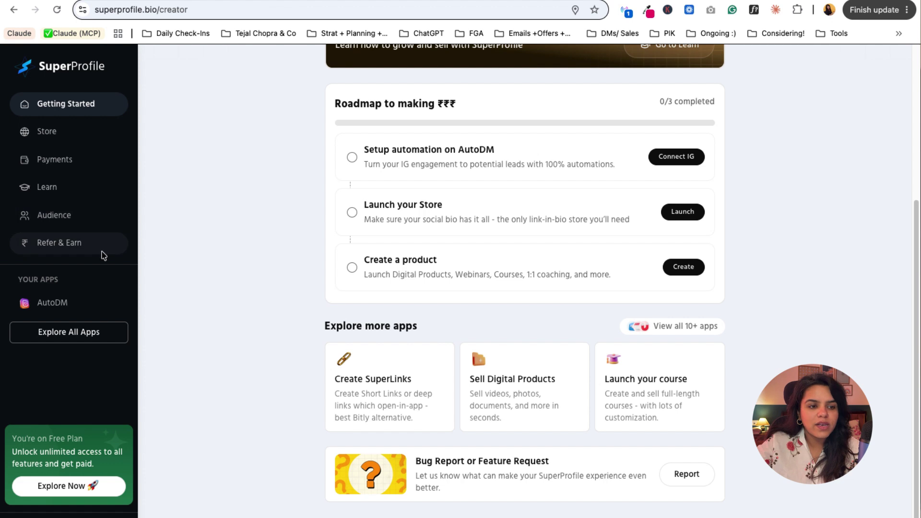
{"action": "left_click", "coordinate": [73, 133]}
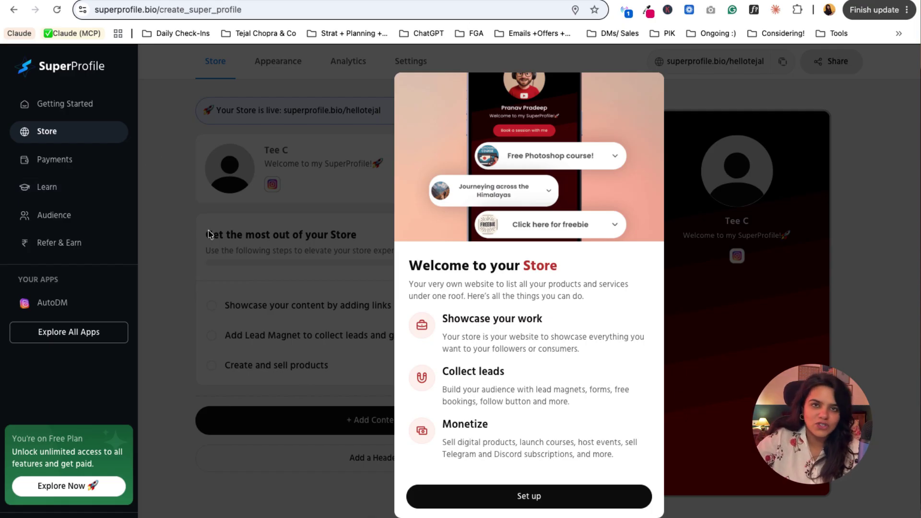
Go to the Payments page, where payment status is inactive and no earnings appear yet
{"action": "left_click", "coordinate": [110, 163]}
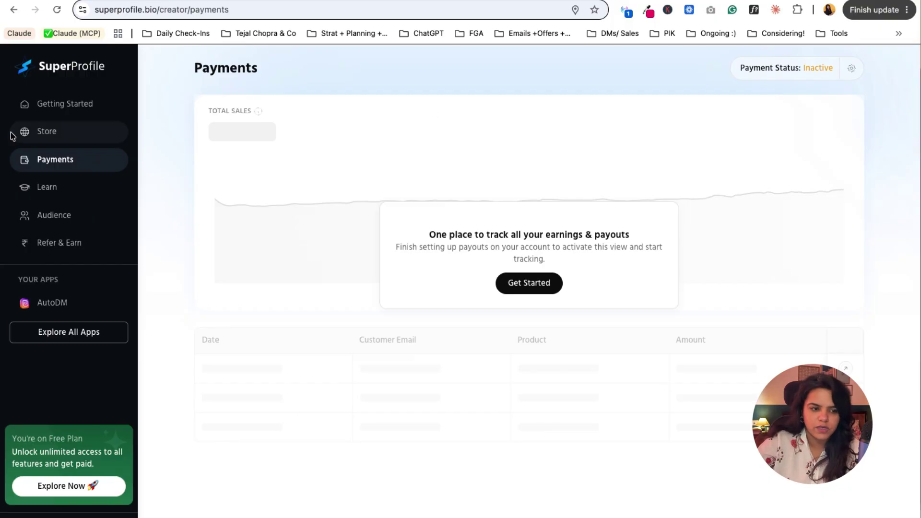
Look at the AutoDM page, then browse all apps: only AutoDM is on, Payment Pages, Bookings and Courses off
{"action": "left_click", "coordinate": [96, 303]}
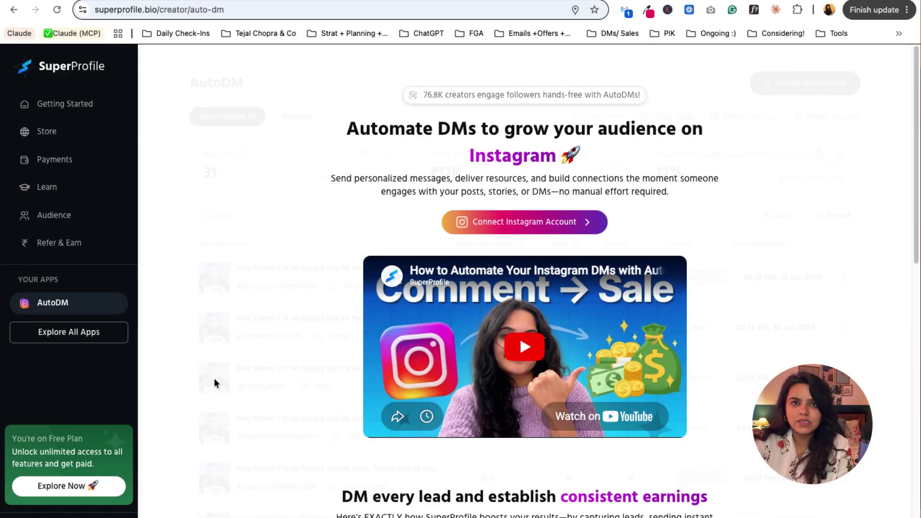
{"action": "left_click", "coordinate": [94, 340]}
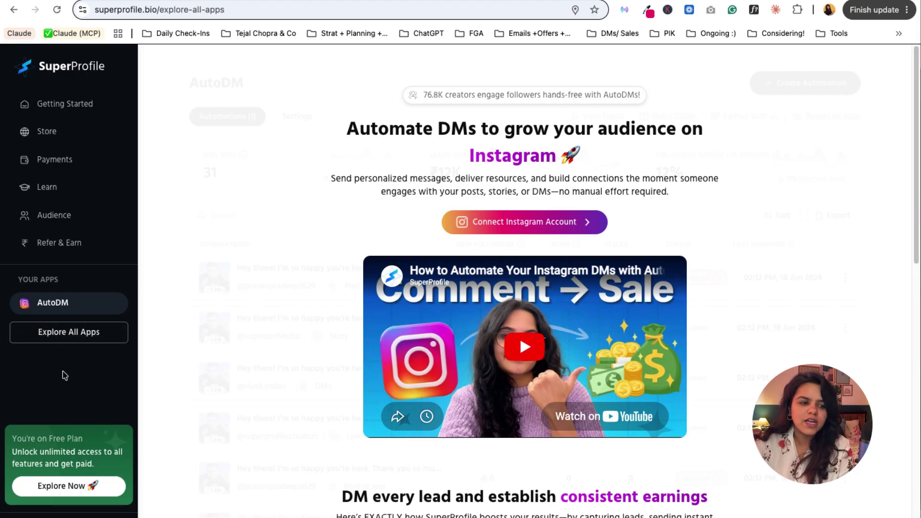
{"action": "scroll", "coordinate": [479, 384], "scroll_direction": "down", "scroll_amount": 3}
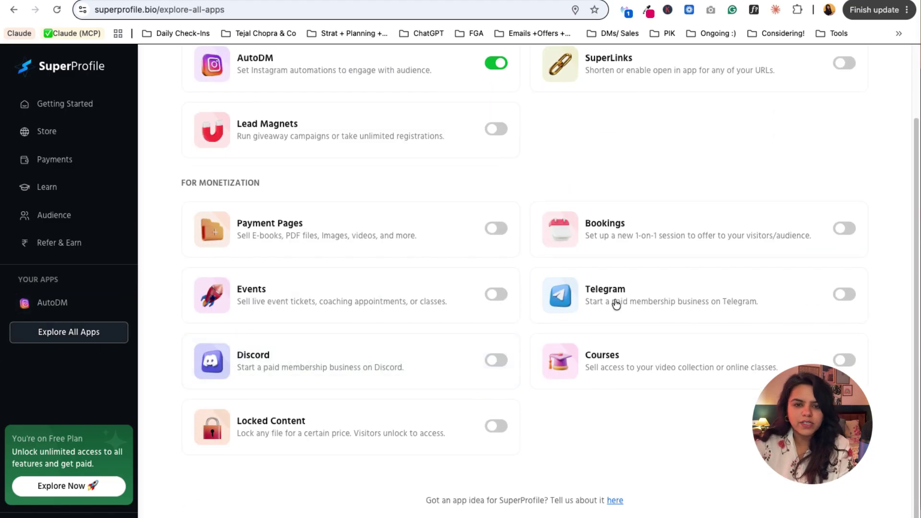